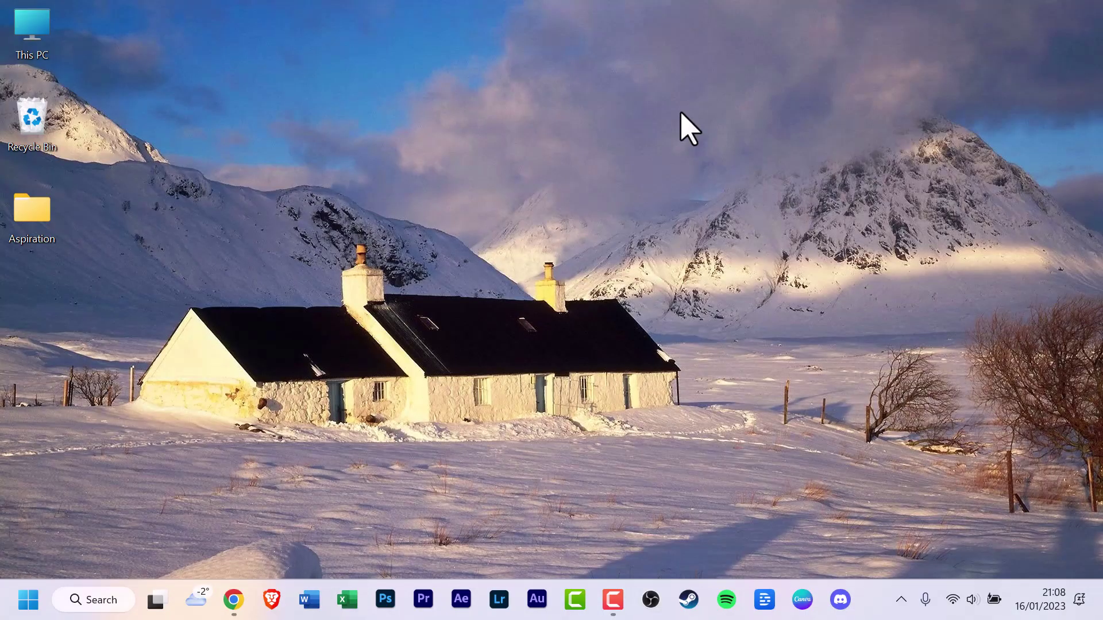
# Restore the Chrome window showing the Canva home page from the taskbar
pyautogui.click(234, 599)
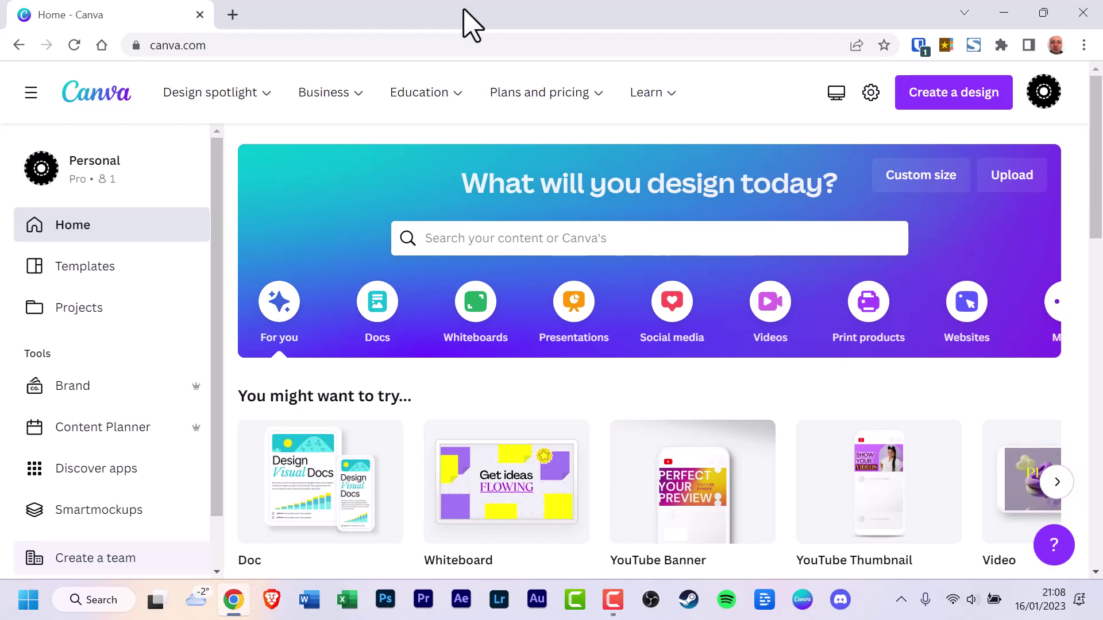
# Create a new blank custom-size design of 170 × 170 px
pyautogui.click(967, 103)
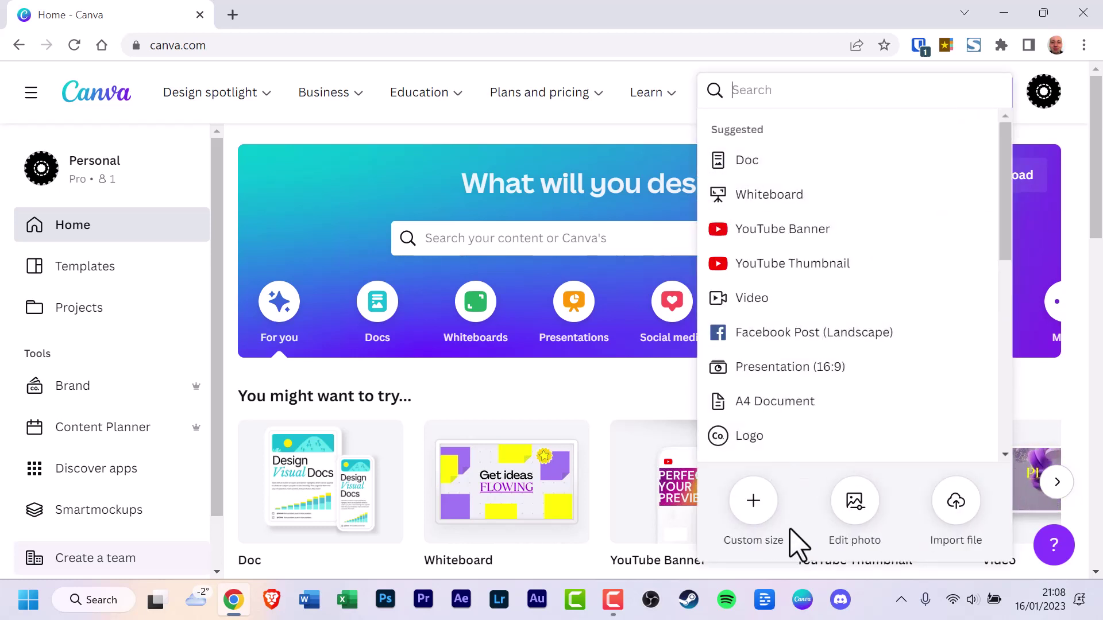
pyautogui.click(753, 517)
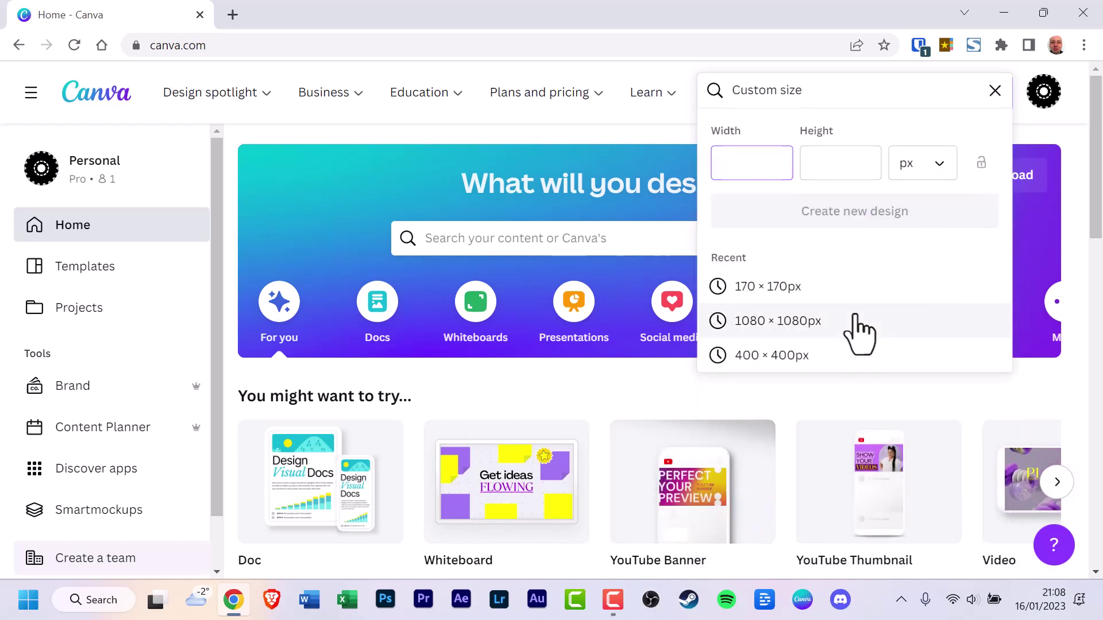
pyautogui.write('170')
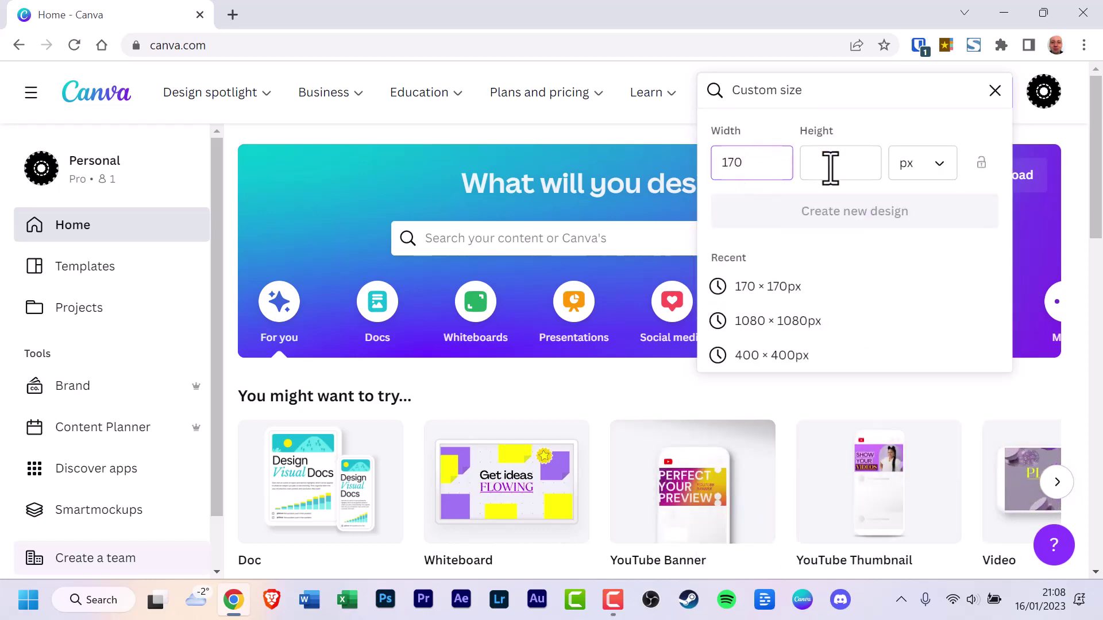
pyautogui.click(831, 163)
pyautogui.write('170')
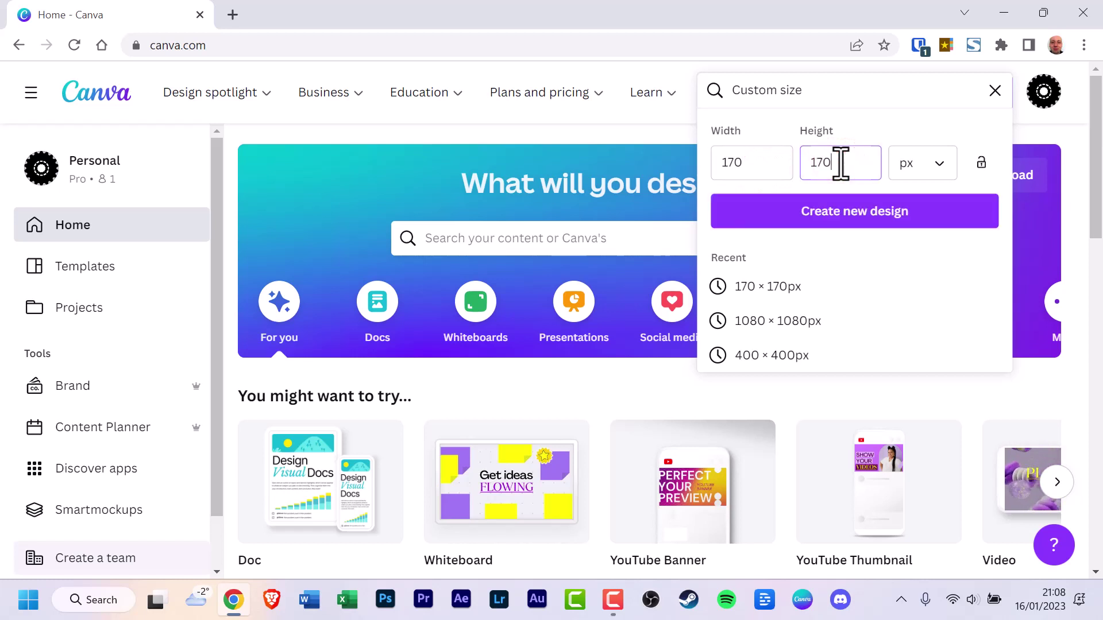
pyautogui.click(826, 224)
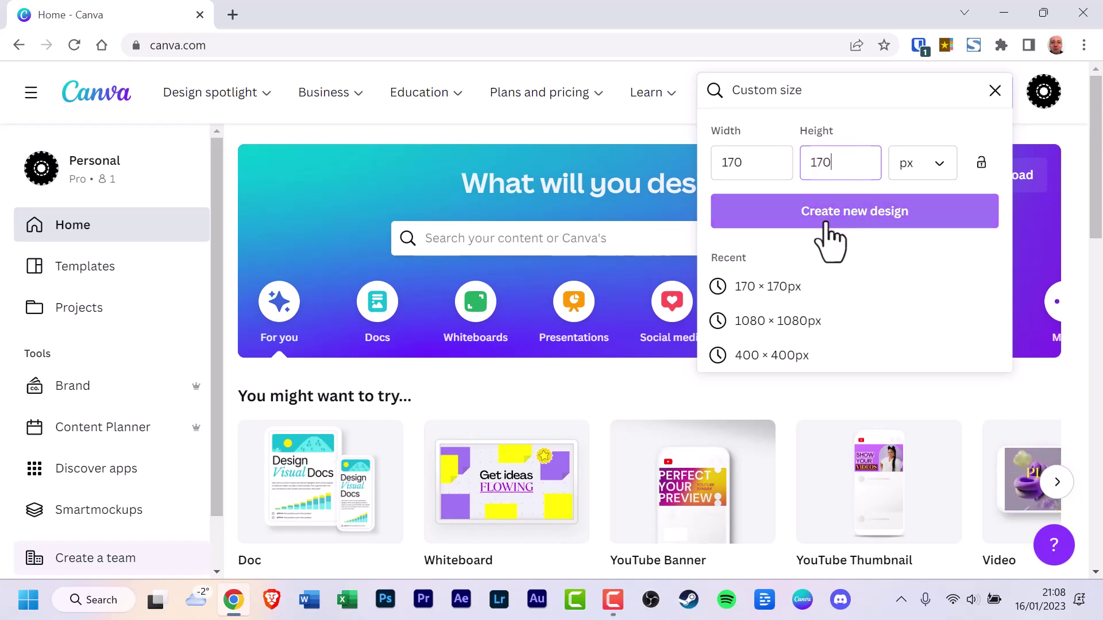
pyautogui.click(826, 225)
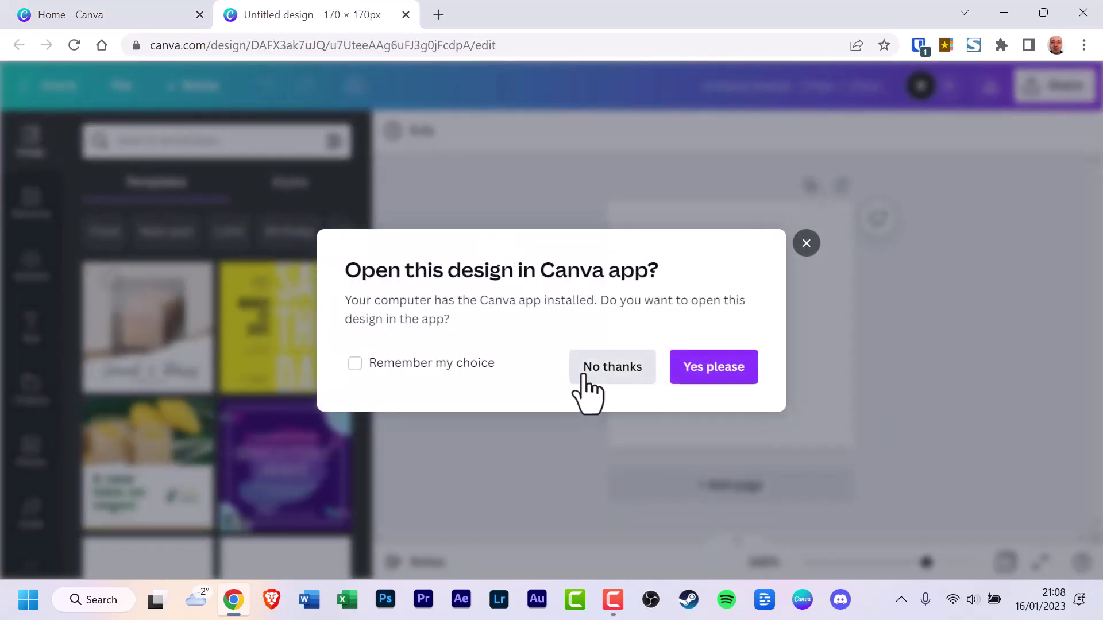
# Decline the desktop-app prompt and show all Frames from the Elements library
pyautogui.click(585, 376)
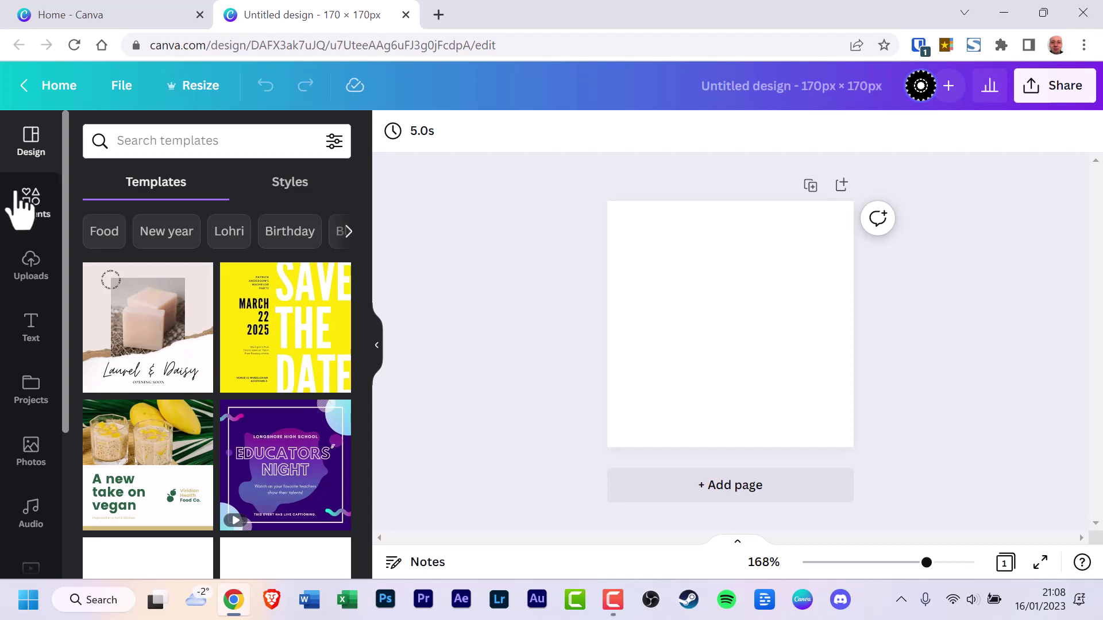
pyautogui.click(42, 219)
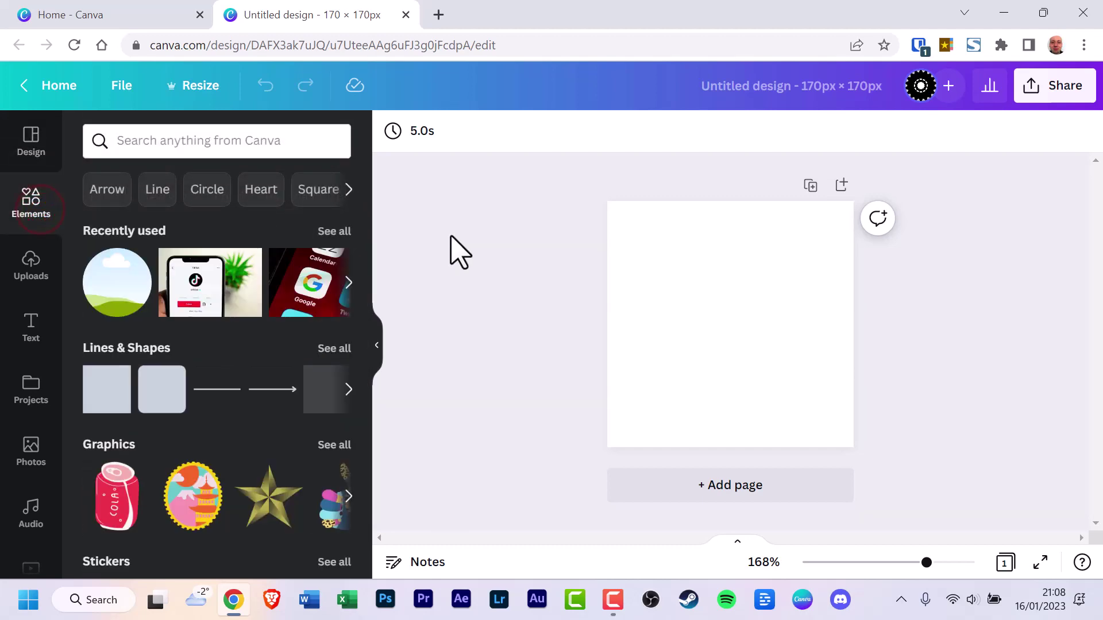
pyautogui.moveTo(365, 204); pyautogui.dragTo(381, 467)
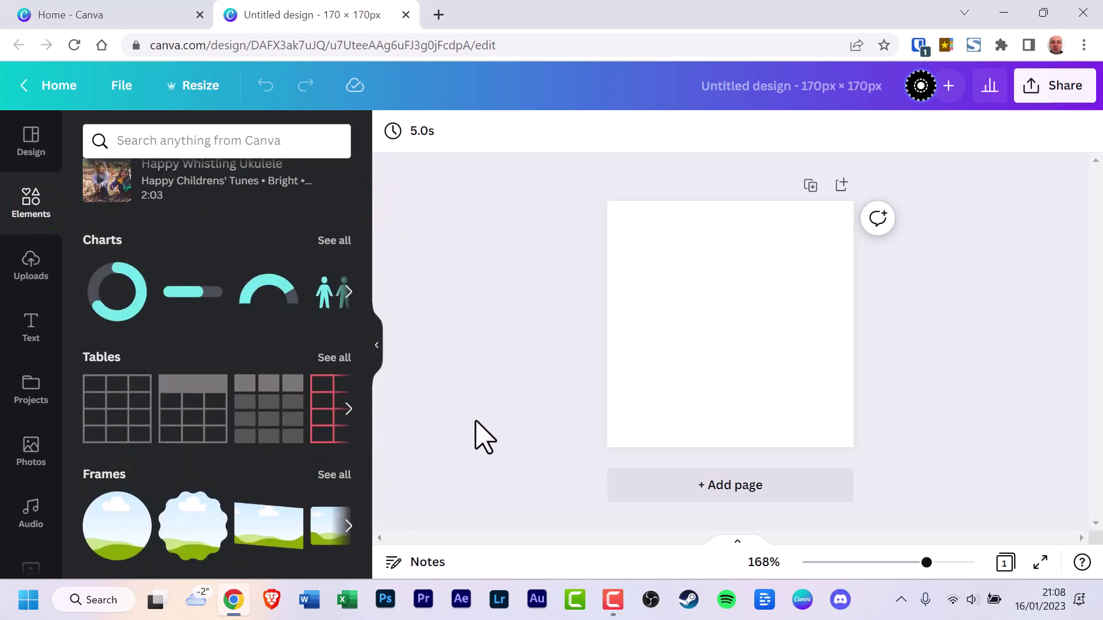
pyautogui.scroll(-2, 364, 468)
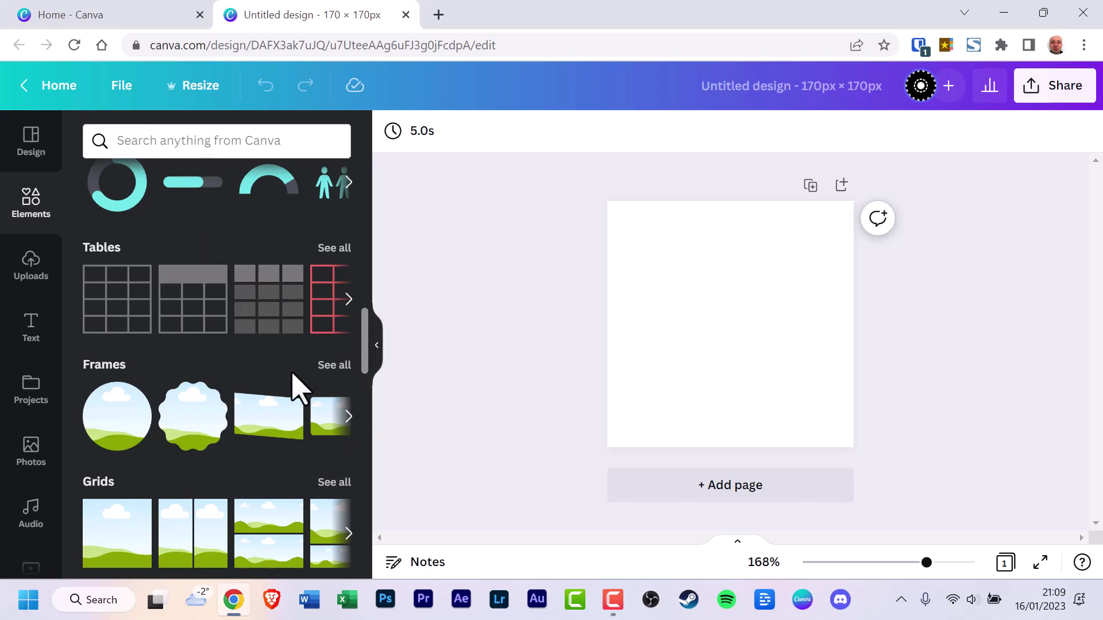
pyautogui.click(337, 367)
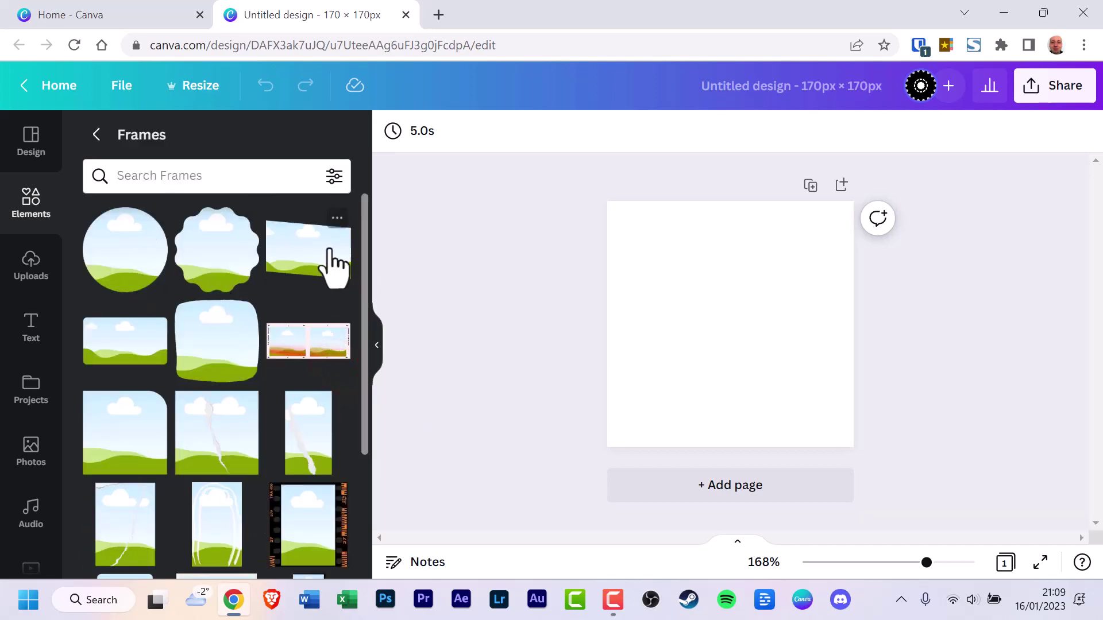
pyautogui.moveTo(362, 244)
pyautogui.mouseDown()
pyautogui.moveTo(372, 298)
pyautogui.moveTo(381, 234)
pyautogui.mouseUp()
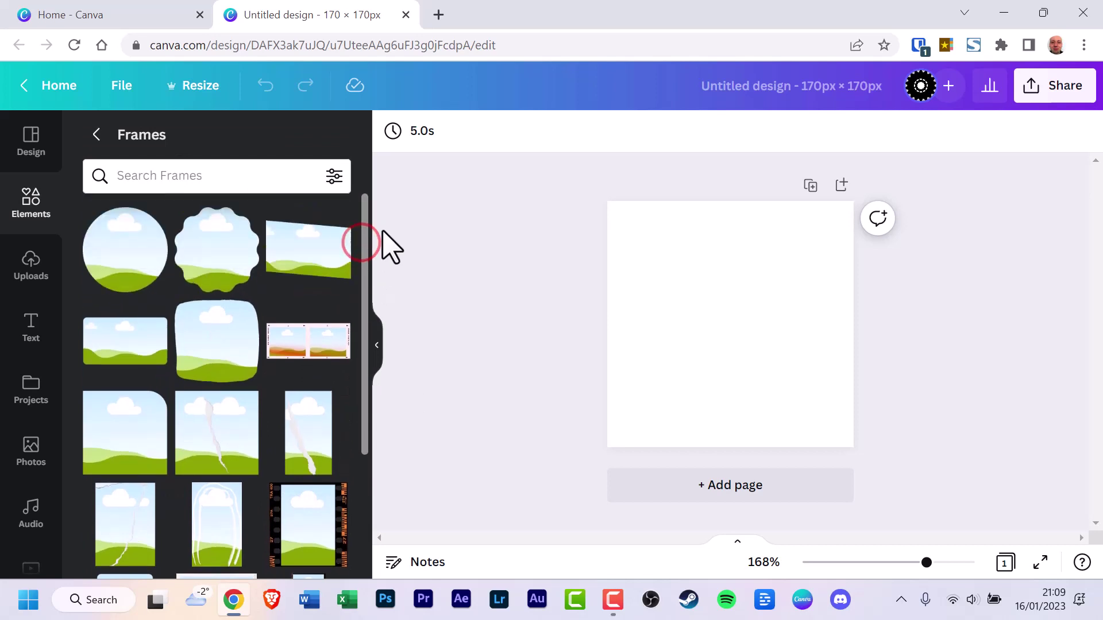
# Add a circle frame to the page and enlarge it to about 136 px
pyautogui.click(130, 248)
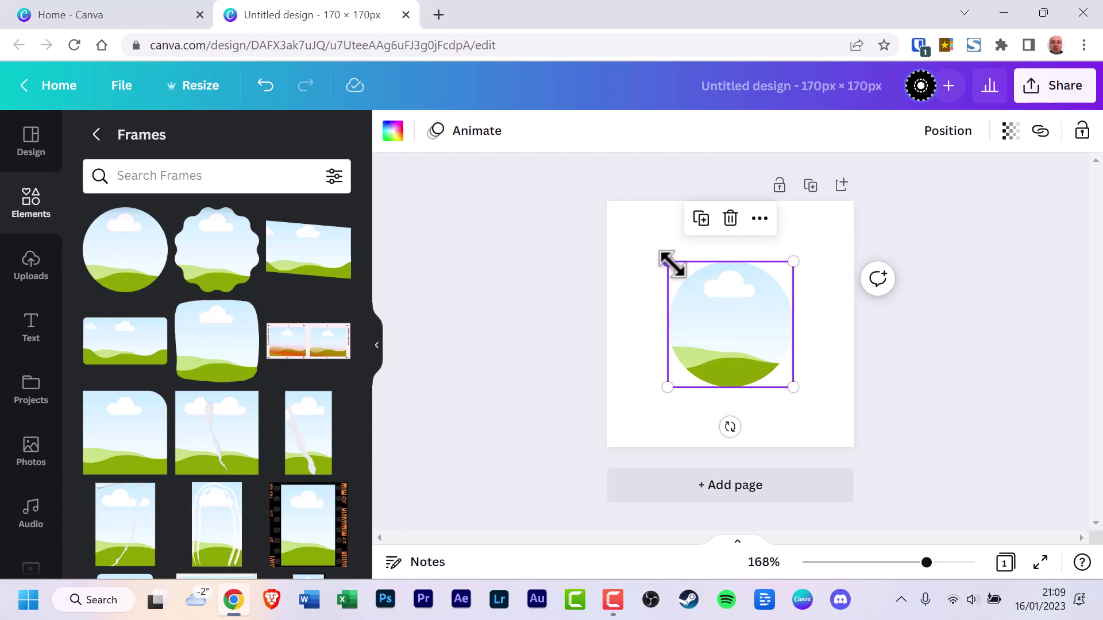
pyautogui.moveTo(670, 263); pyautogui.dragTo(633, 227)
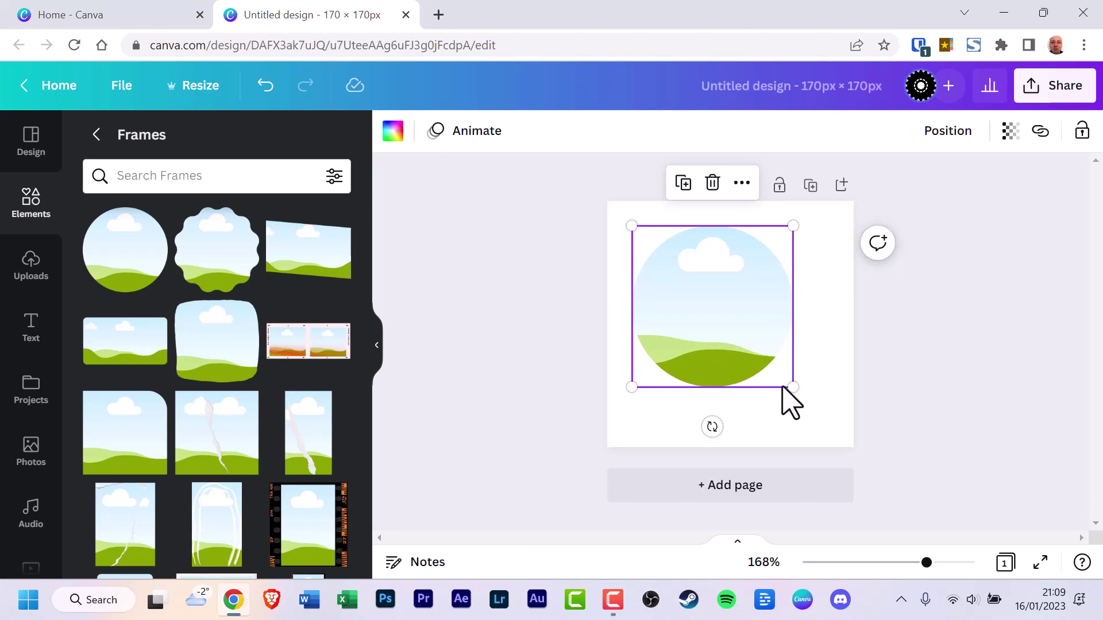
pyautogui.moveTo(795, 385); pyautogui.dragTo(827, 425)
pyautogui.click(958, 313)
# Centre the circle frame on the page using Position alignment
pyautogui.moveTo(714, 321)
pyautogui.mouseDown()
pyautogui.moveTo(715, 307)
pyautogui.moveTo(713, 324)
pyautogui.mouseUp()
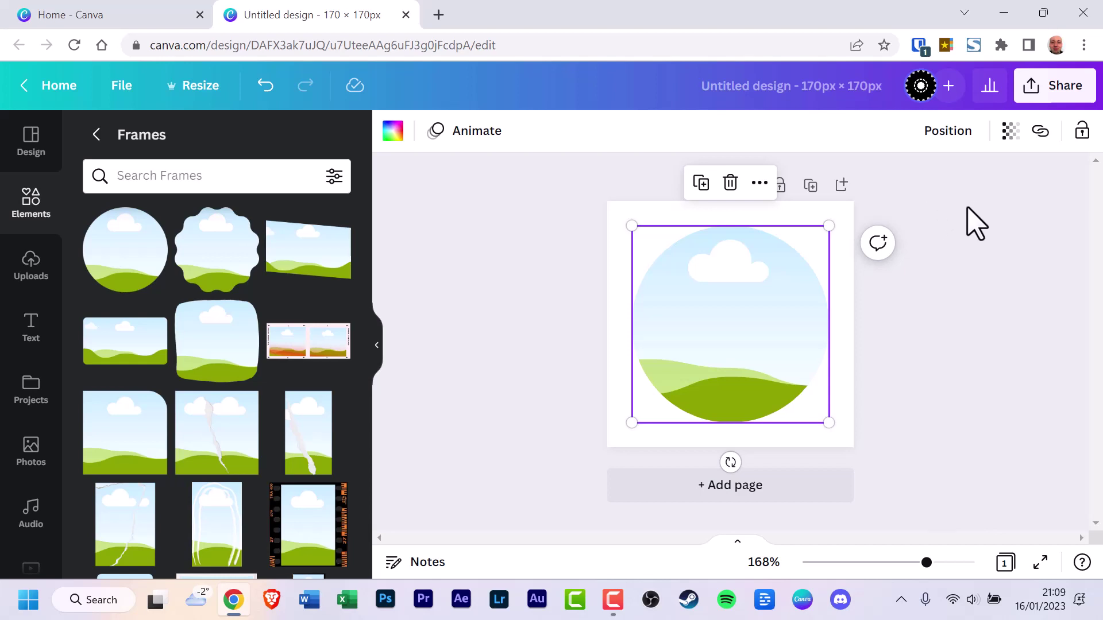
pyautogui.click(948, 131)
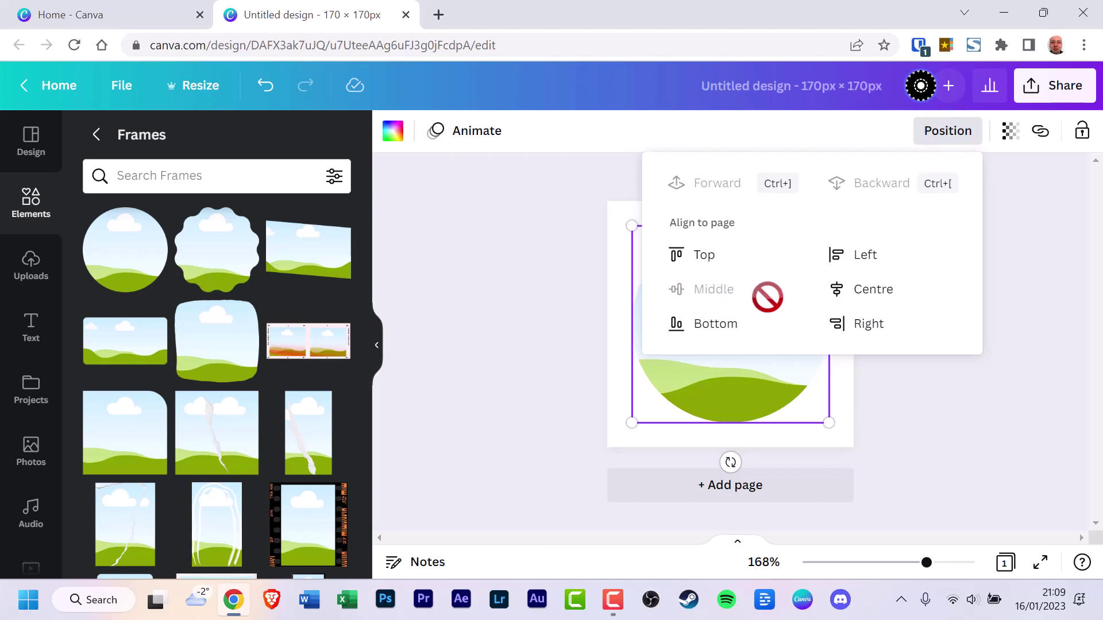
pyautogui.click(866, 299)
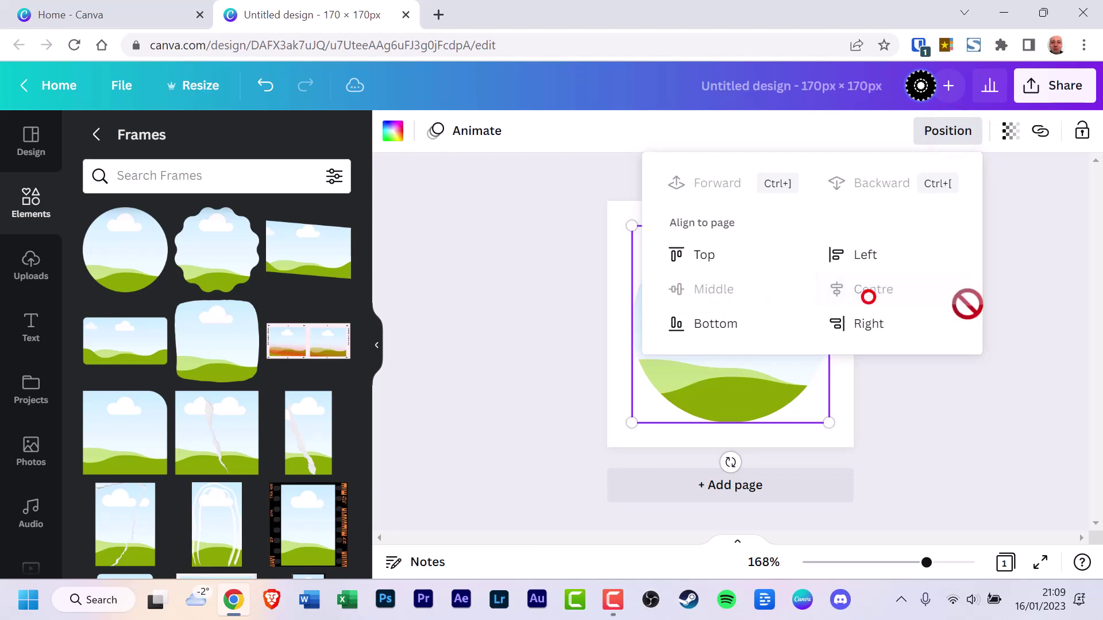
pyautogui.click(1043, 350)
pyautogui.click(966, 353)
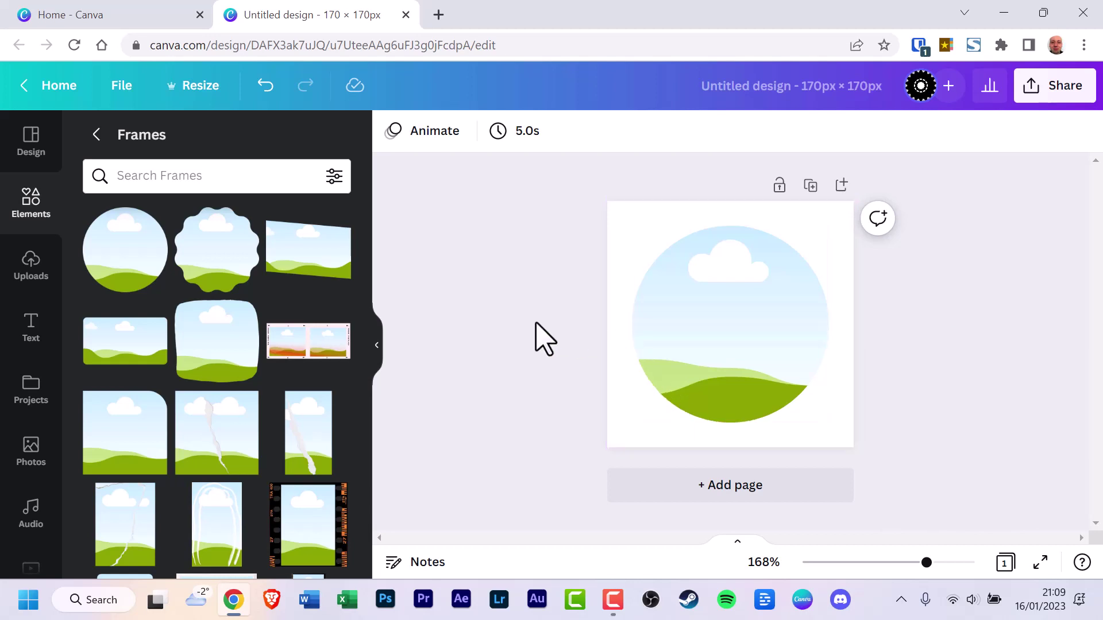
# Cancel the file picker and scroll Uploads images to the woman's portrait
pyautogui.click(18, 463)
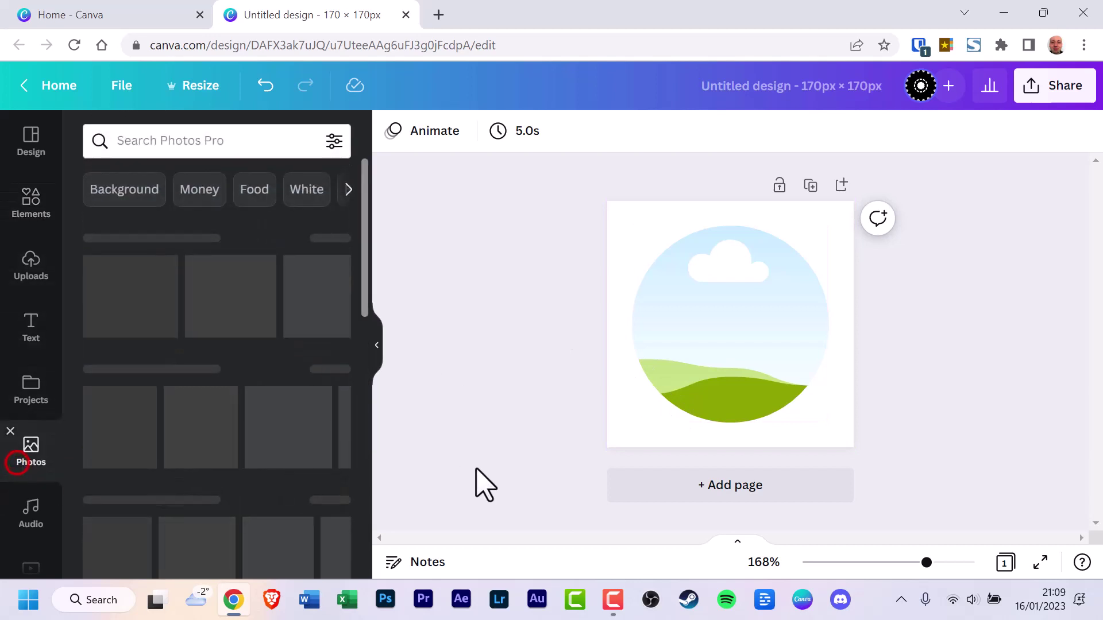
pyautogui.moveTo(365, 253); pyautogui.dragTo(421, 301)
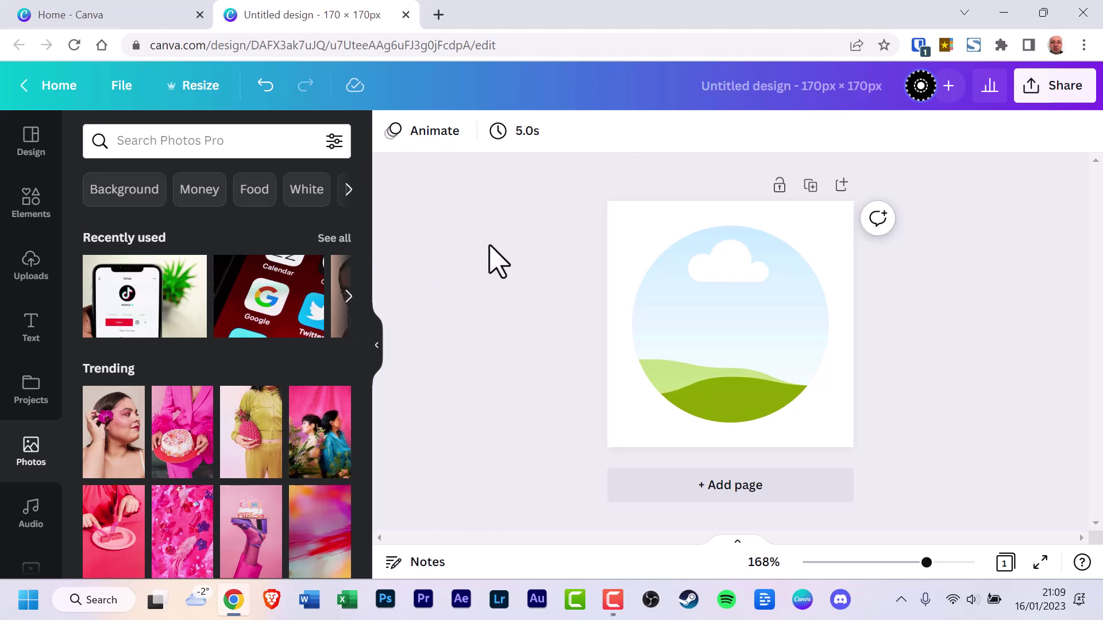
pyautogui.click(33, 281)
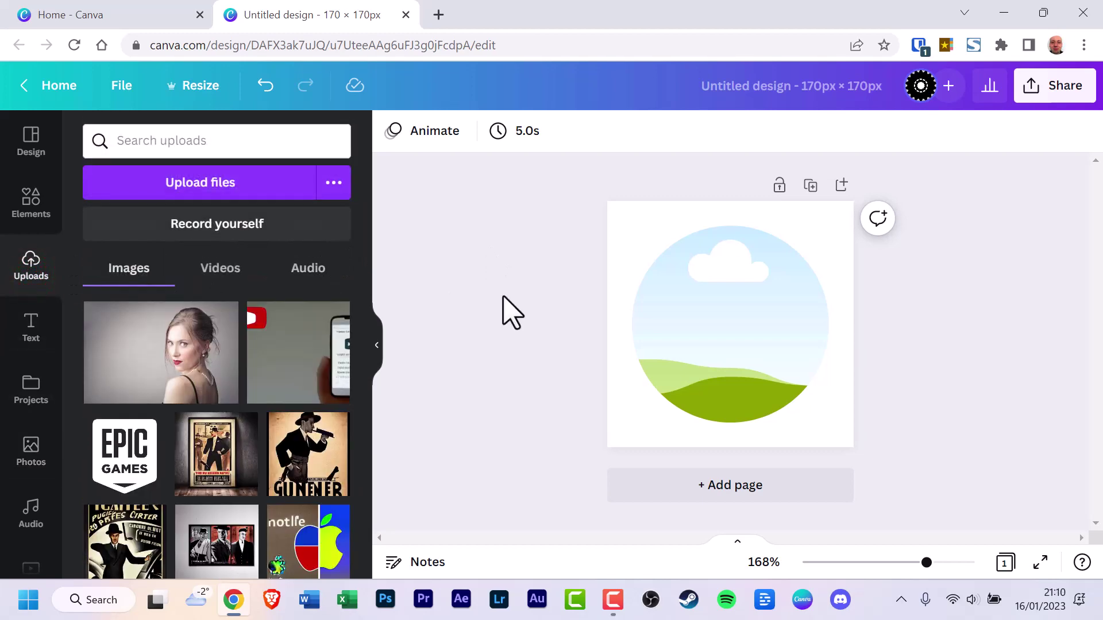
pyautogui.click(252, 187)
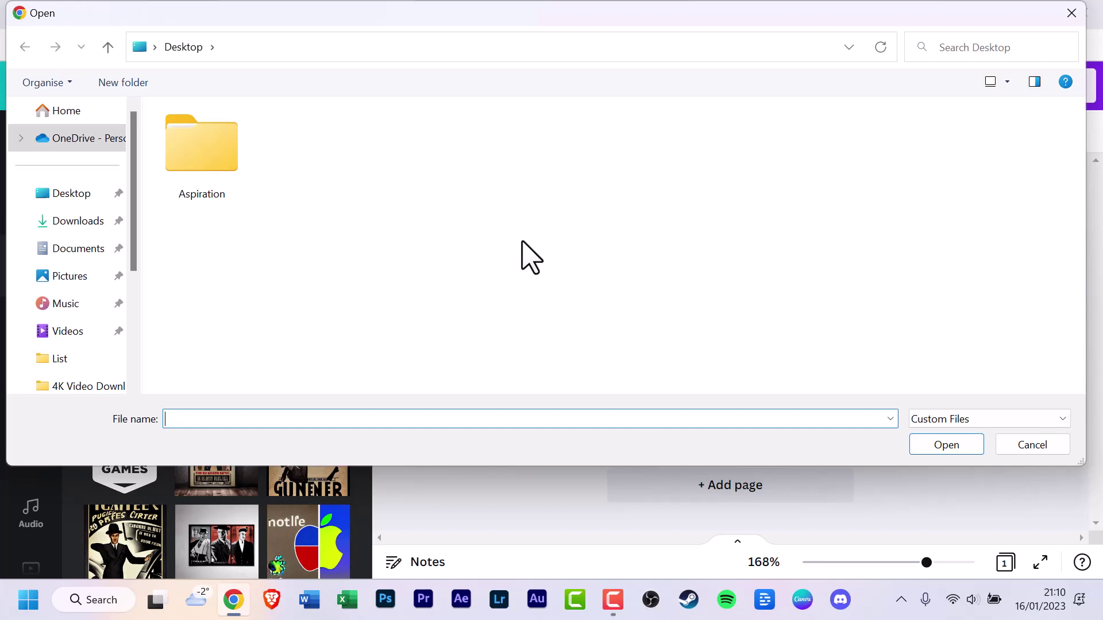
pyautogui.click(1033, 445)
pyautogui.moveTo(363, 322); pyautogui.dragTo(379, 458)
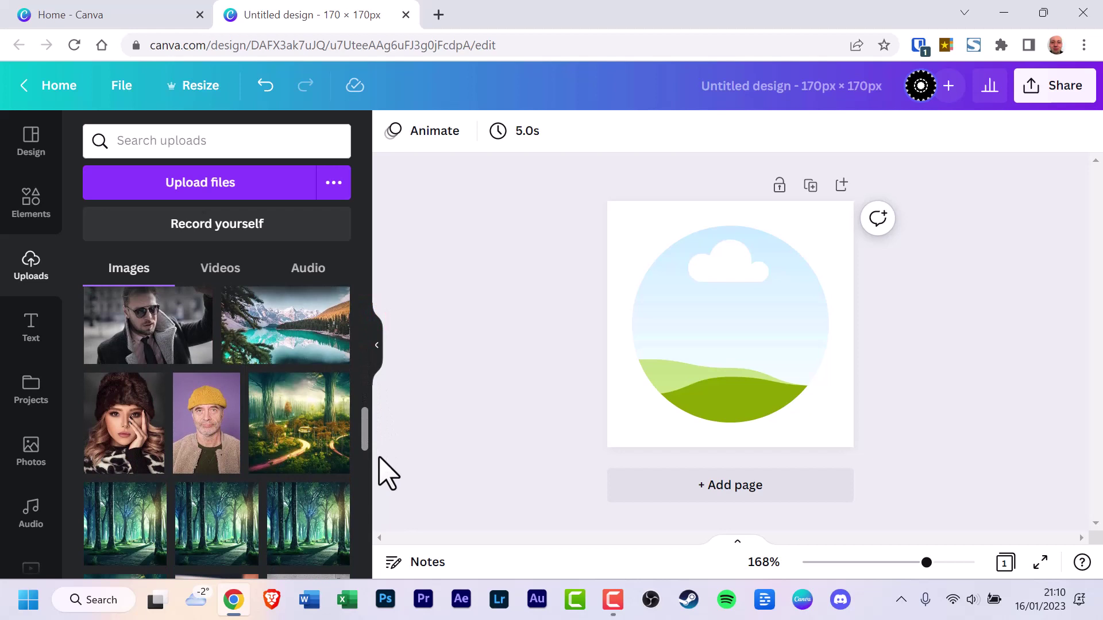
# Drop the woman's portrait into the circle frame and shift it to centre her face
pyautogui.click(127, 438)
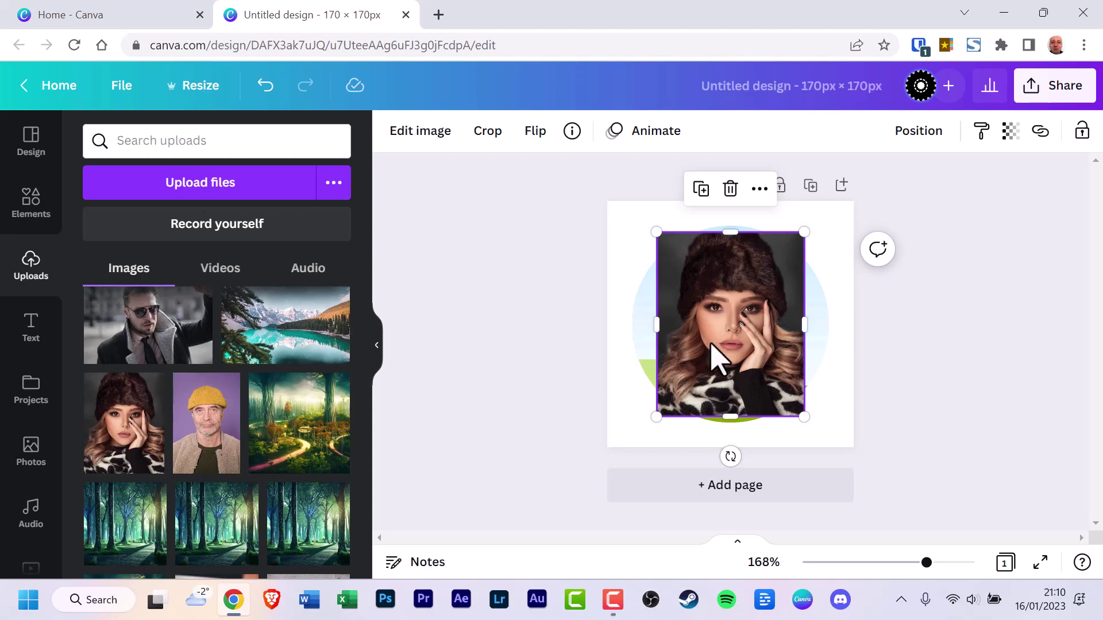
pyautogui.moveTo(711, 344)
pyautogui.mouseDown()
pyautogui.moveTo(738, 340)
pyautogui.moveTo(715, 346)
pyautogui.mouseUp()
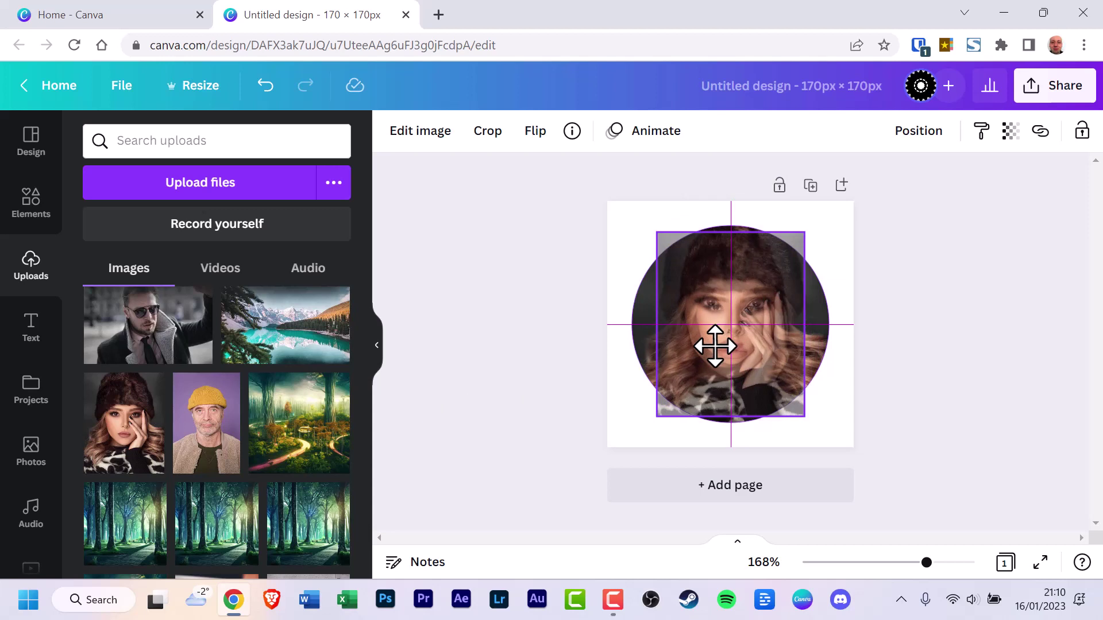
pyautogui.moveTo(716, 346); pyautogui.dragTo(714, 344)
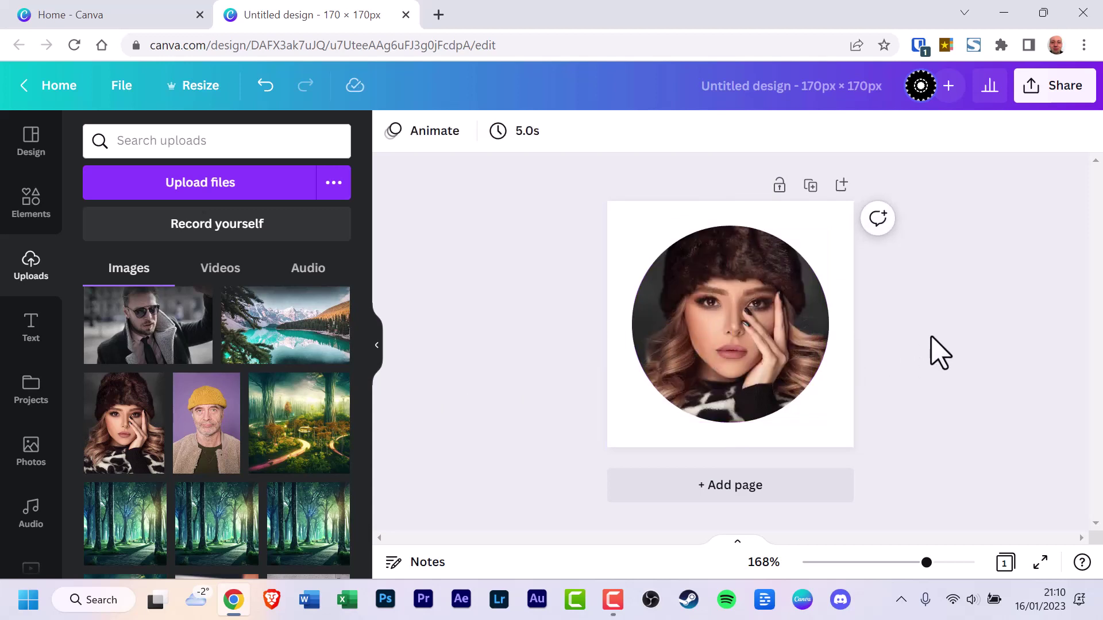
pyautogui.doubleClick(743, 339)
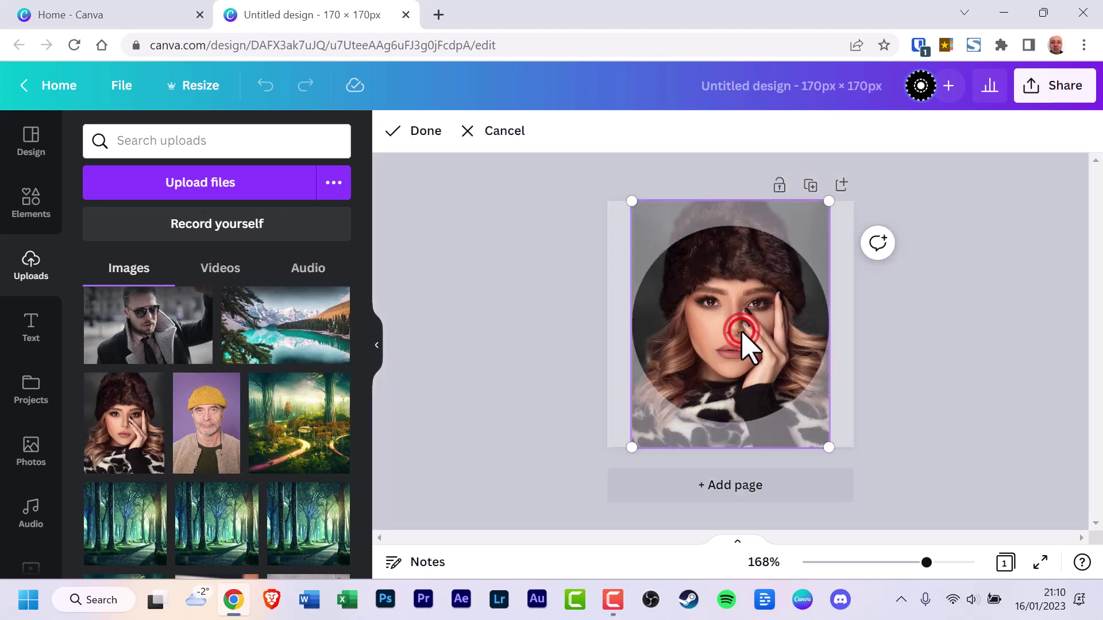
pyautogui.moveTo(770, 428); pyautogui.dragTo(763, 427)
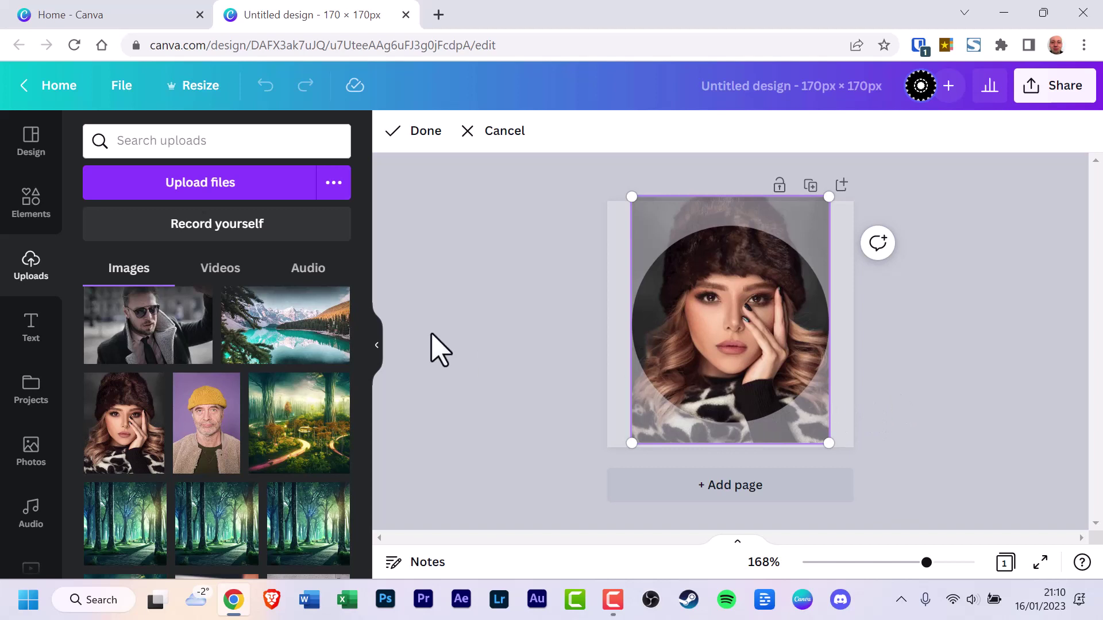
pyautogui.click(419, 137)
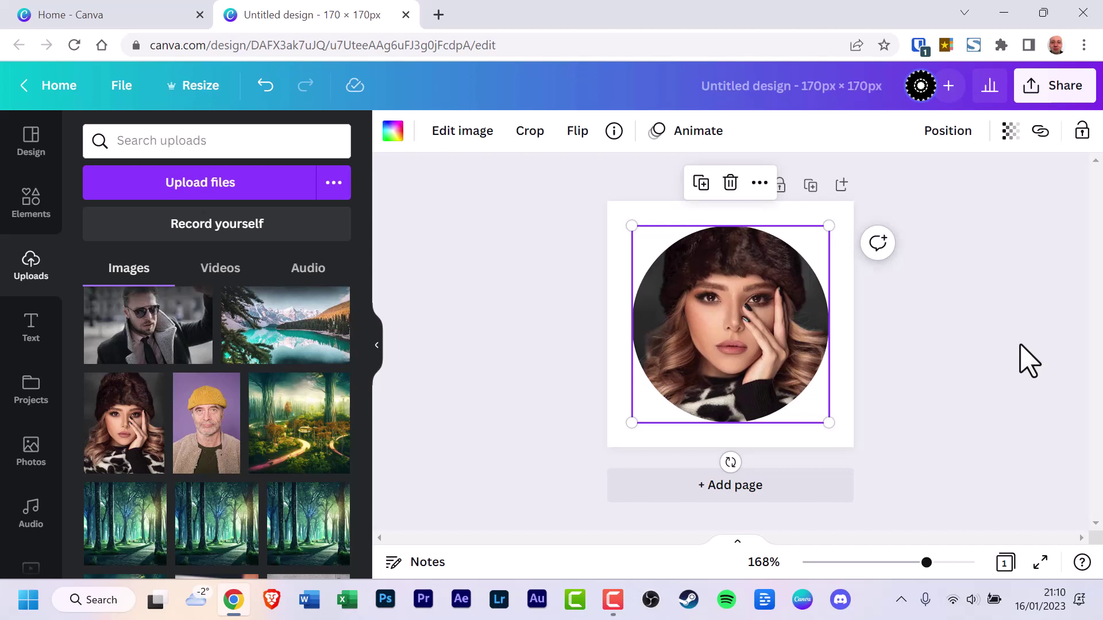
# Download the design as PNG, saved as 'Untitled design (7).png'
pyautogui.click(1051, 109)
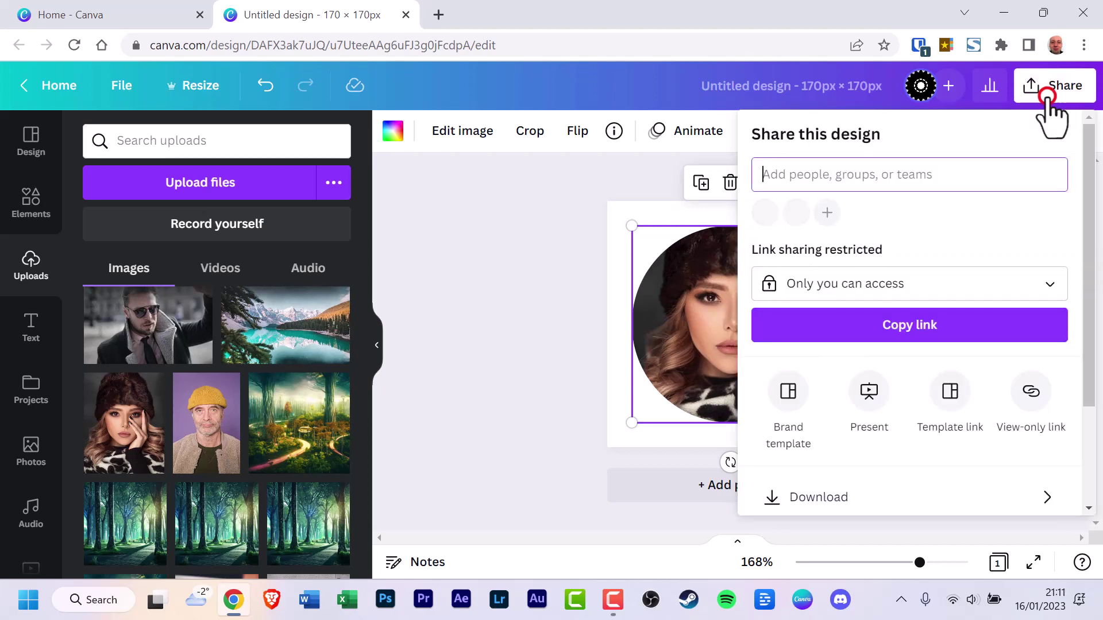
pyautogui.moveTo(1089, 290); pyautogui.dragTo(1095, 374)
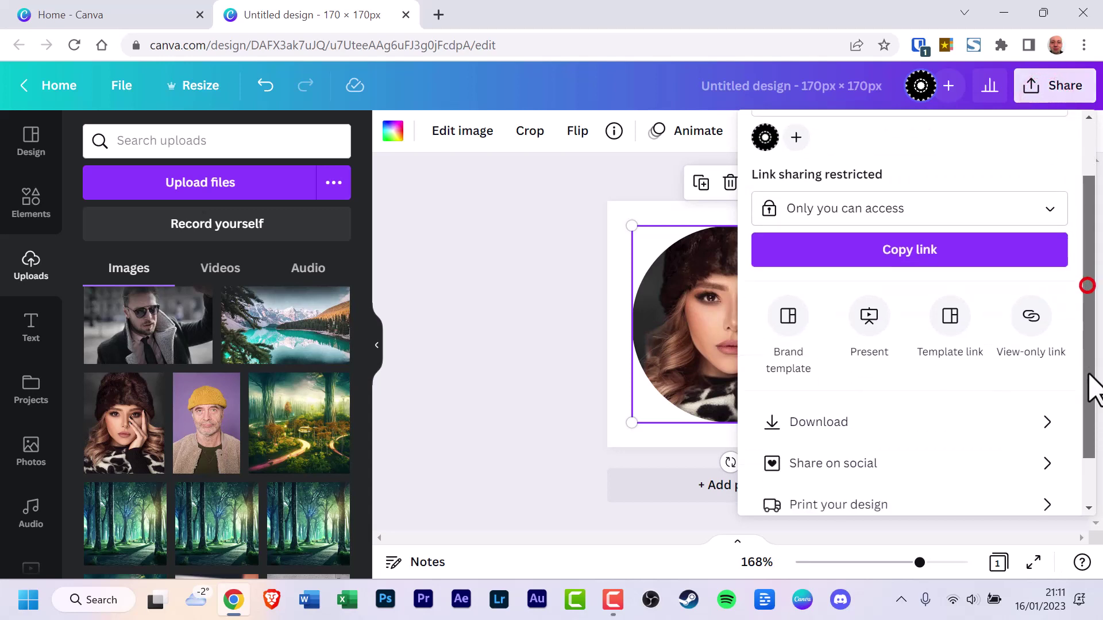
pyautogui.click(893, 373)
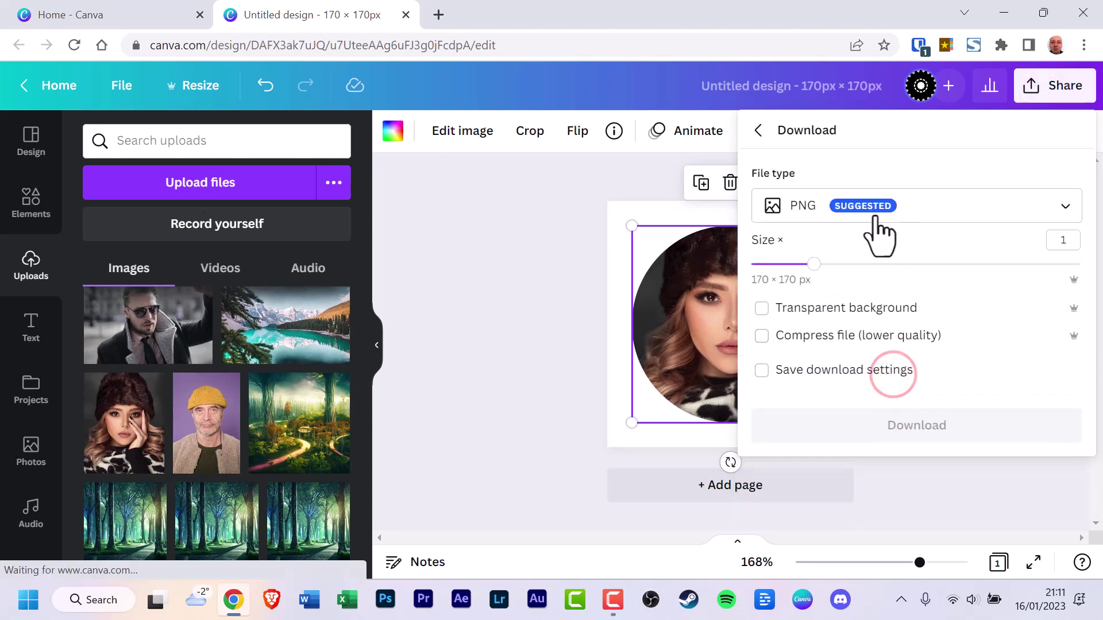
pyautogui.click(992, 202)
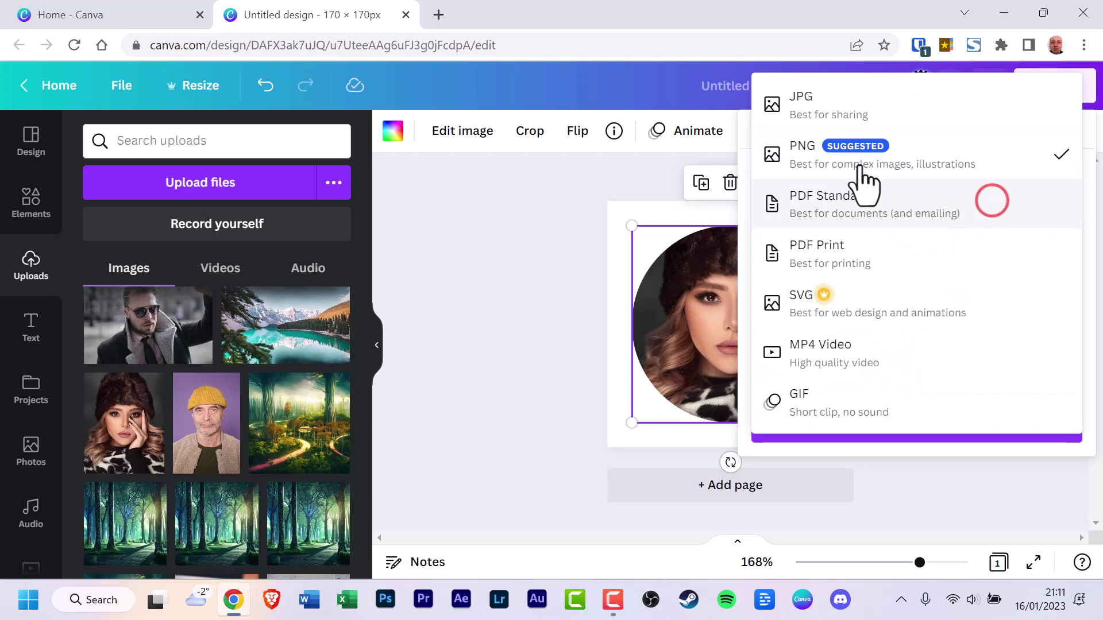
pyautogui.click(851, 161)
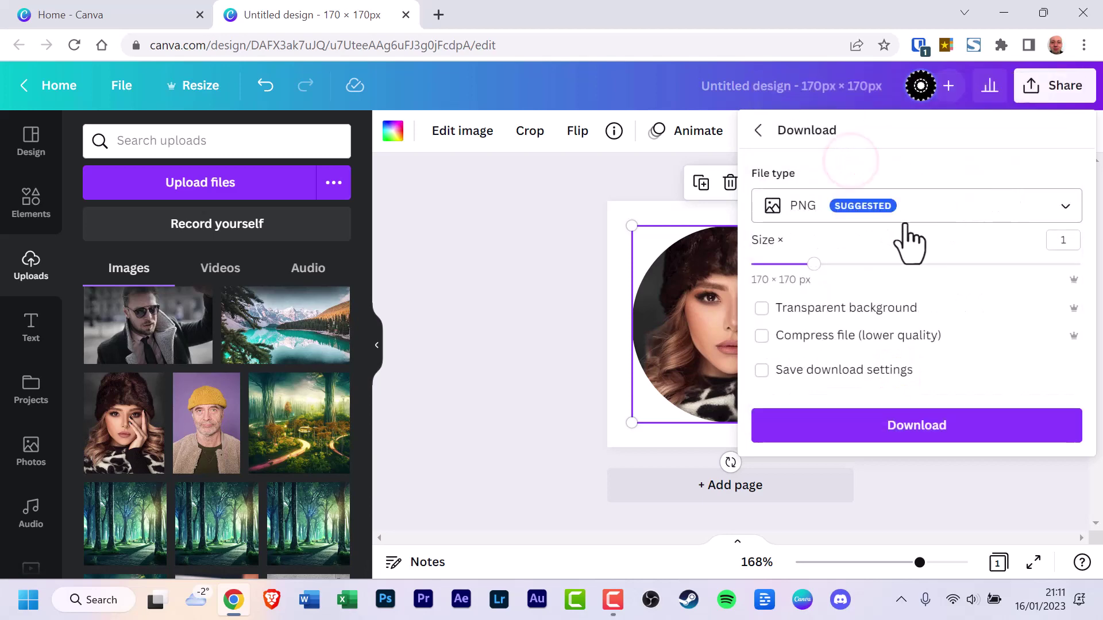
pyautogui.click(965, 422)
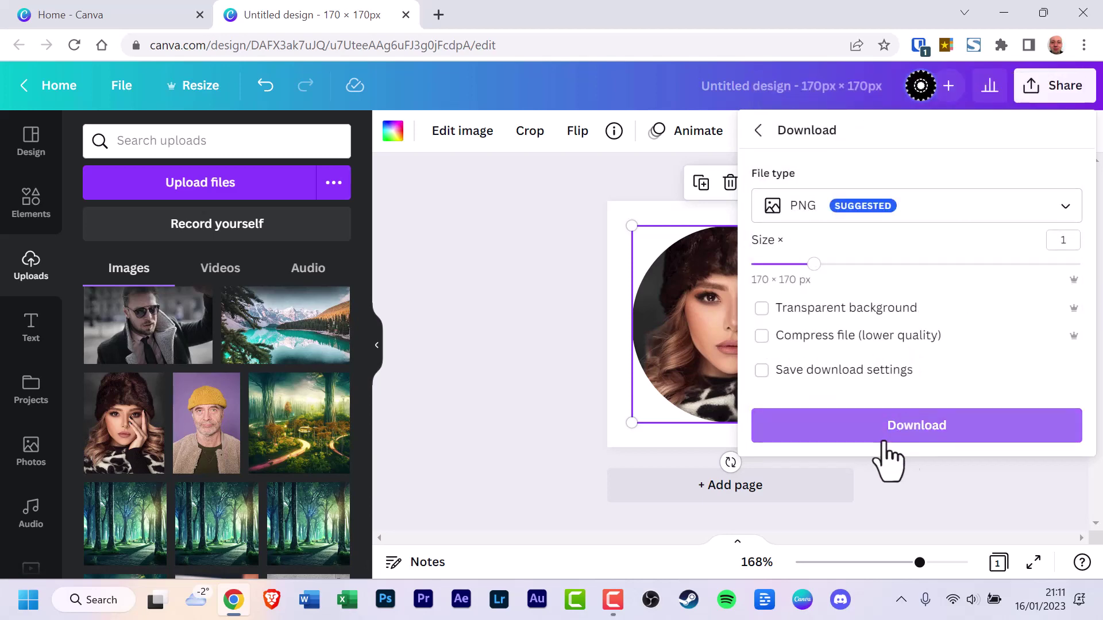
pyautogui.click(922, 432)
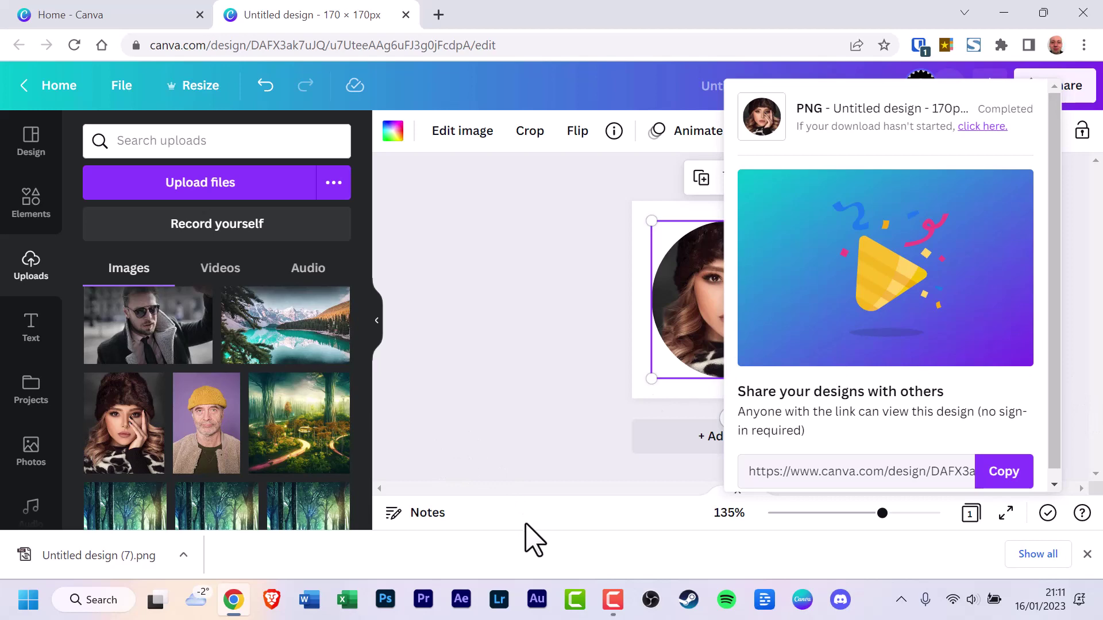
pyautogui.click(94, 558)
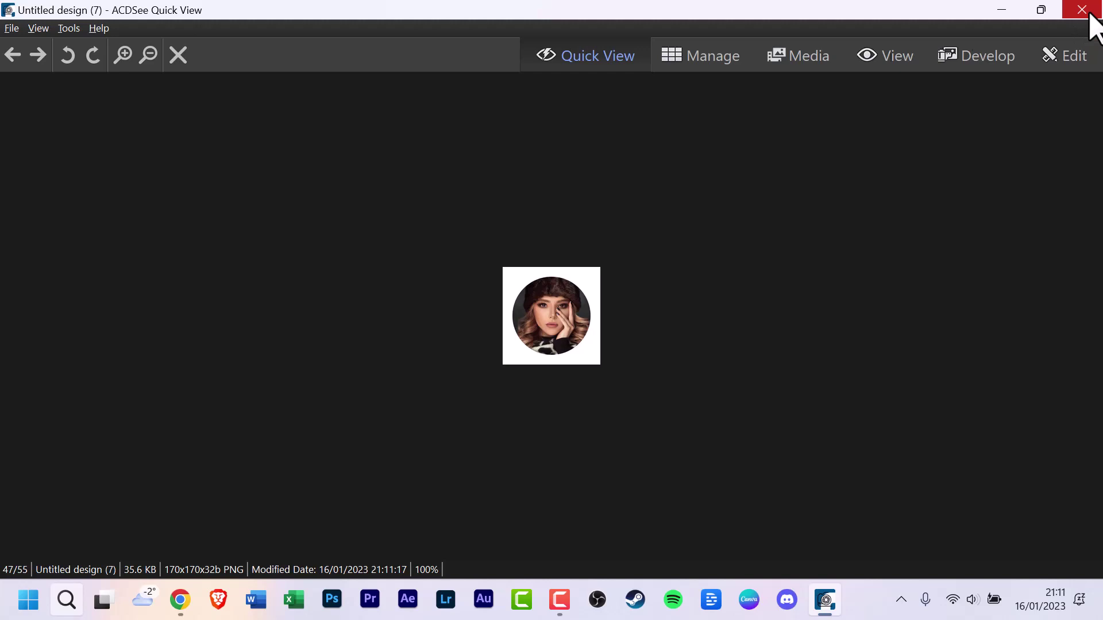
pyautogui.click(1082, 10)
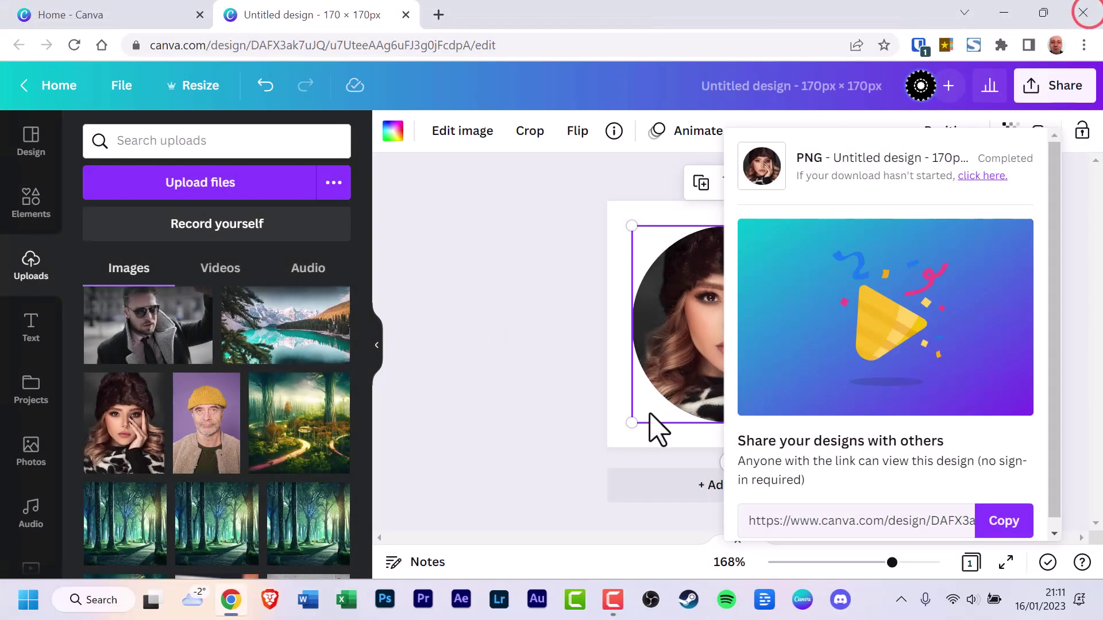
# Reopen the PNG download settings and tick Transparent background
pyautogui.click(513, 377)
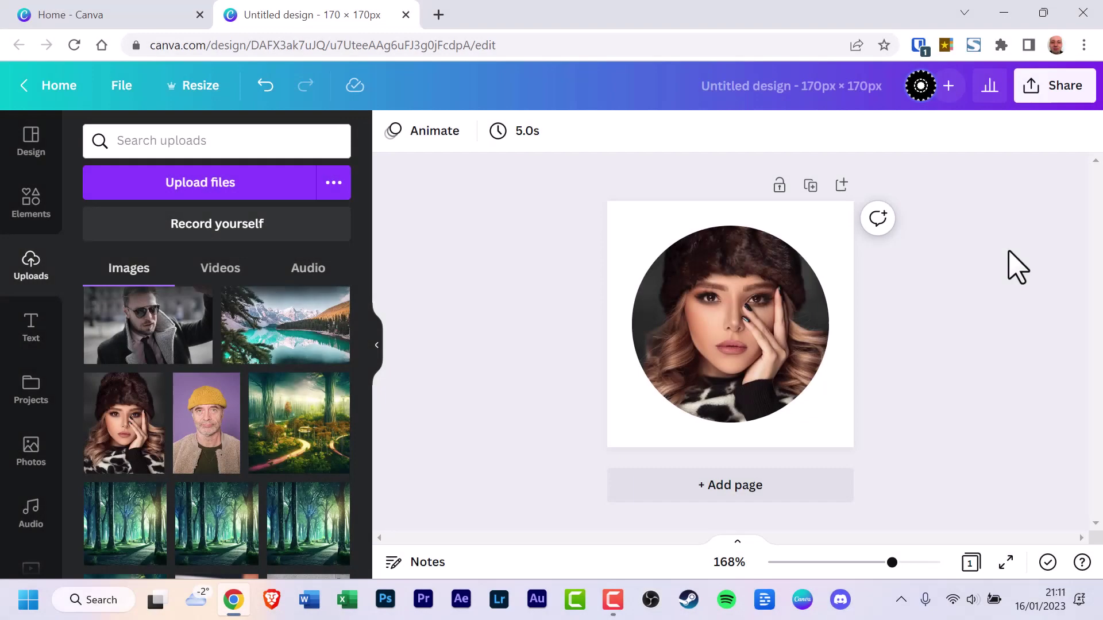
pyautogui.click(1038, 102)
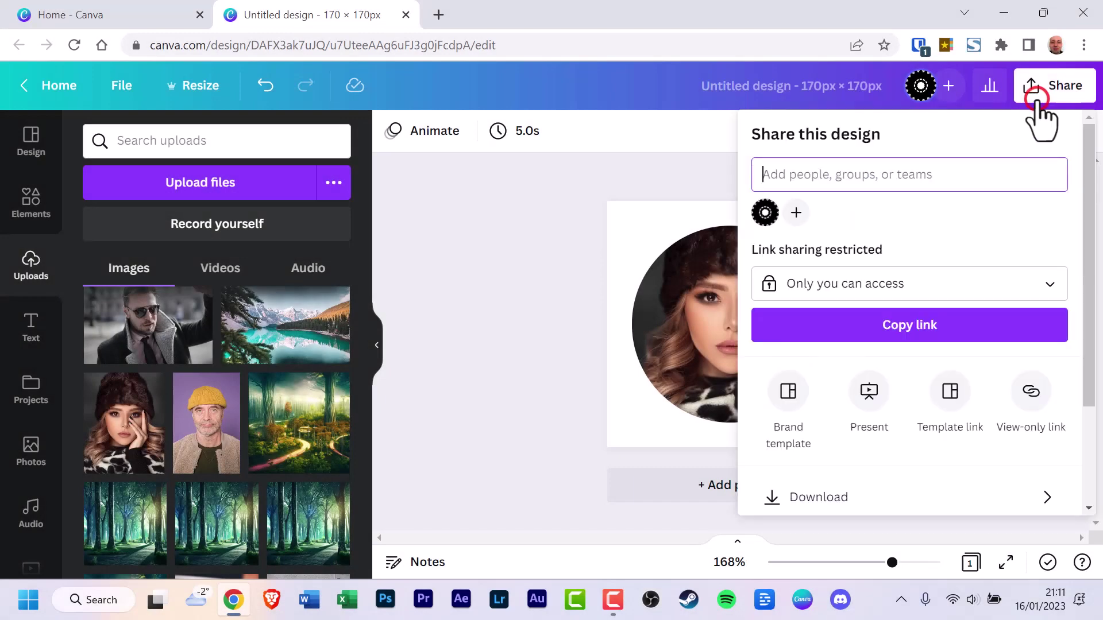
pyautogui.moveTo(1088, 345); pyautogui.dragTo(1095, 436)
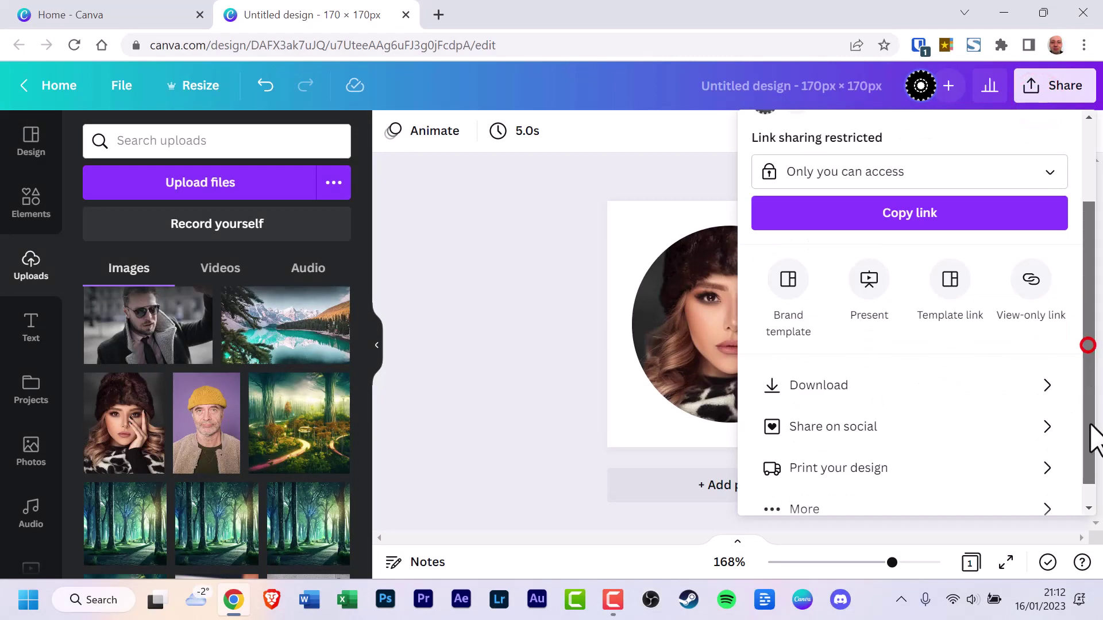
pyautogui.click(811, 385)
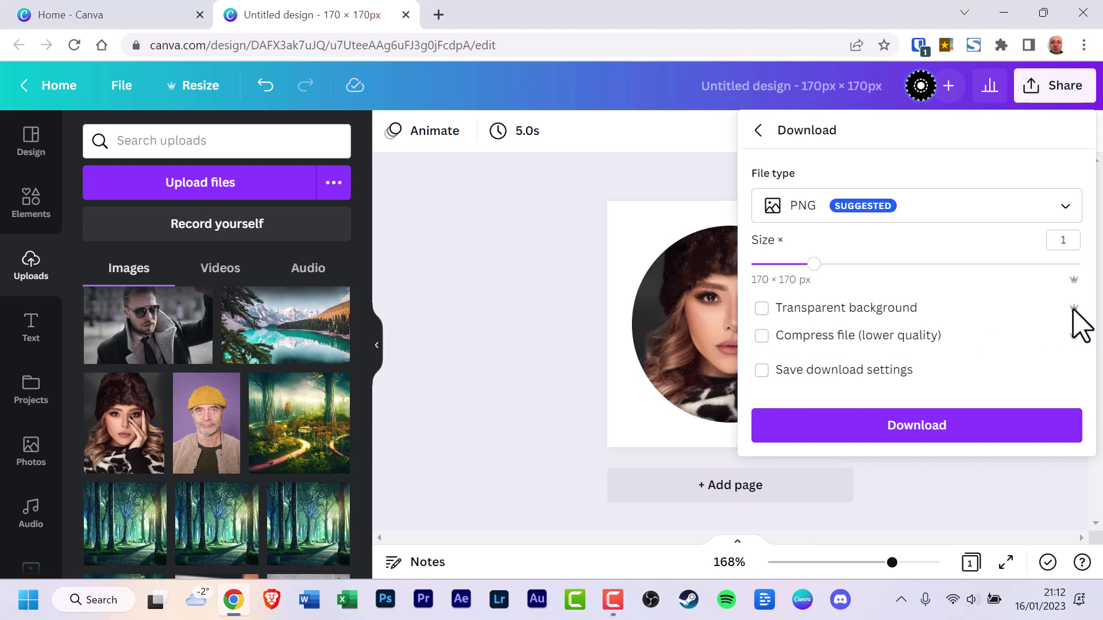
pyautogui.click(767, 313)
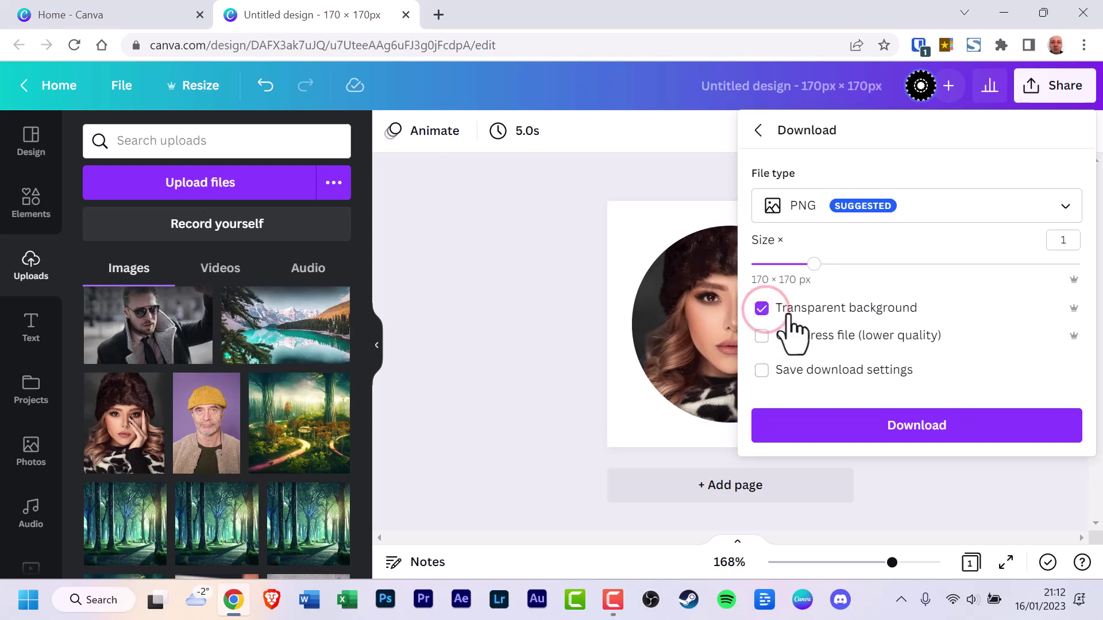